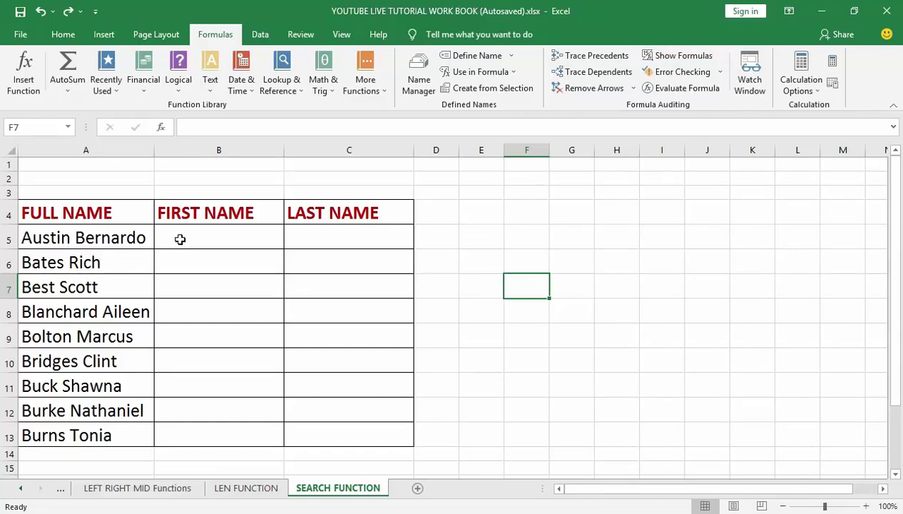
- Insert the LEFT function into cell B5 from the Formulas Text library
left_click(182, 236)
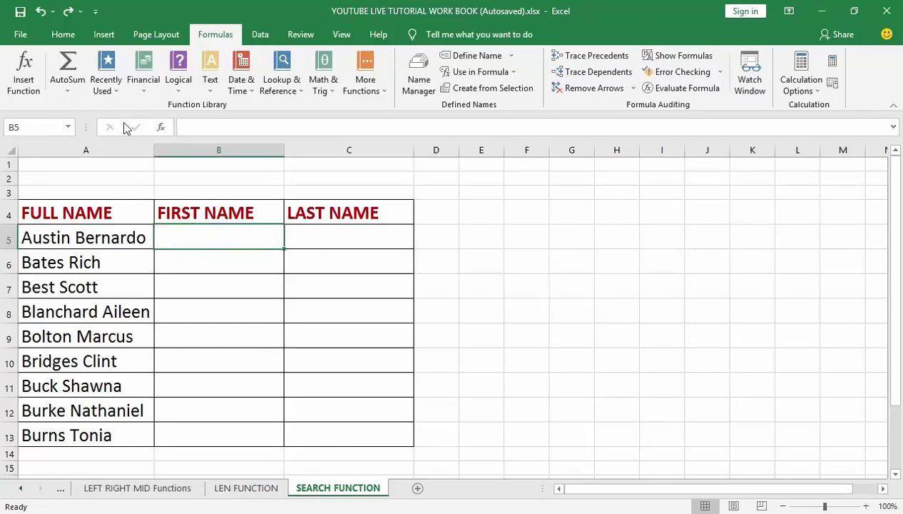
left_click(208, 37)
left_click(209, 91)
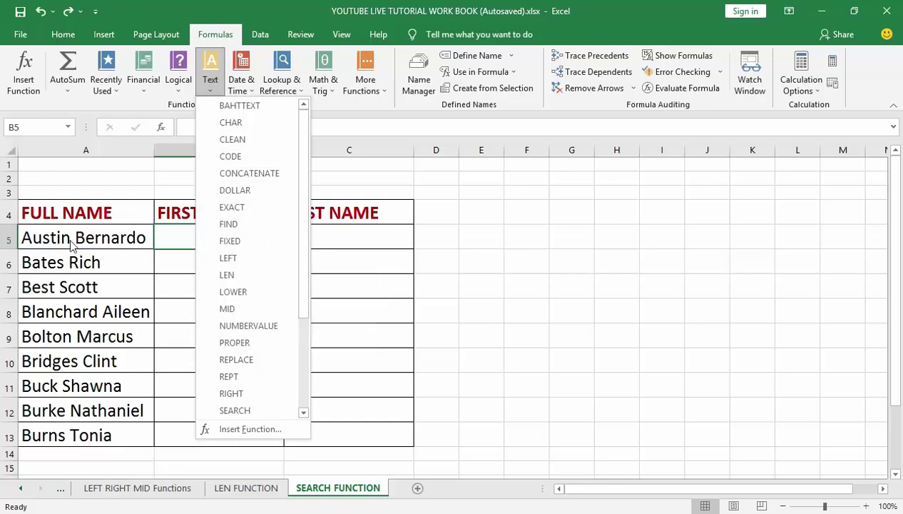
left_click(228, 260)
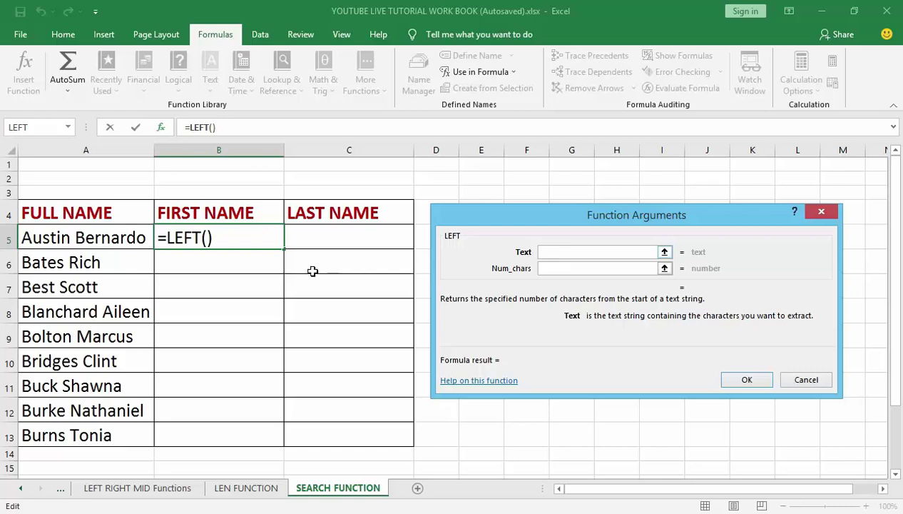
- Set B5 to =LEFT(A5,6) and fill it down to B13
left_click(107, 237)
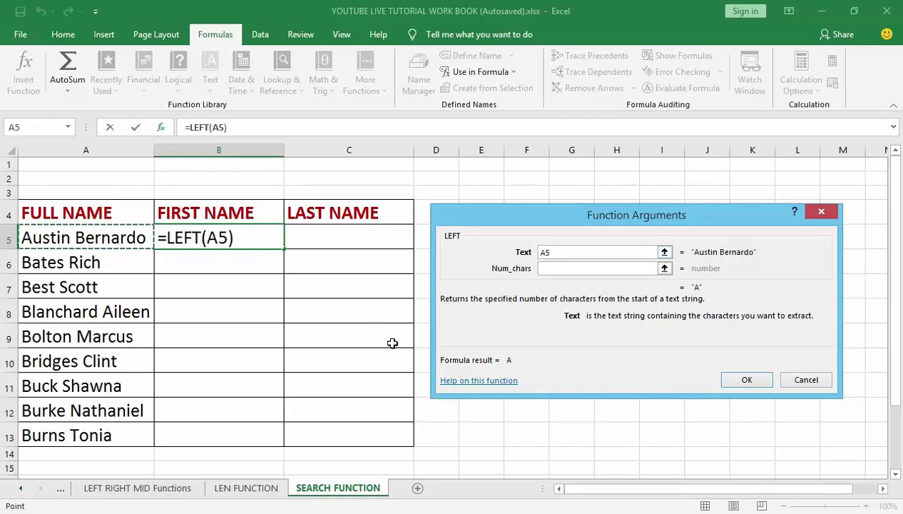
left_click(560, 268)
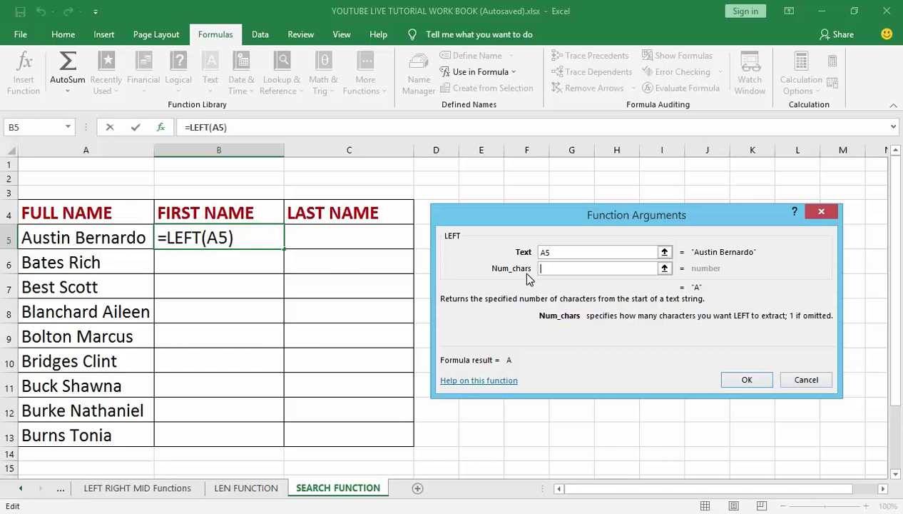
type("6")
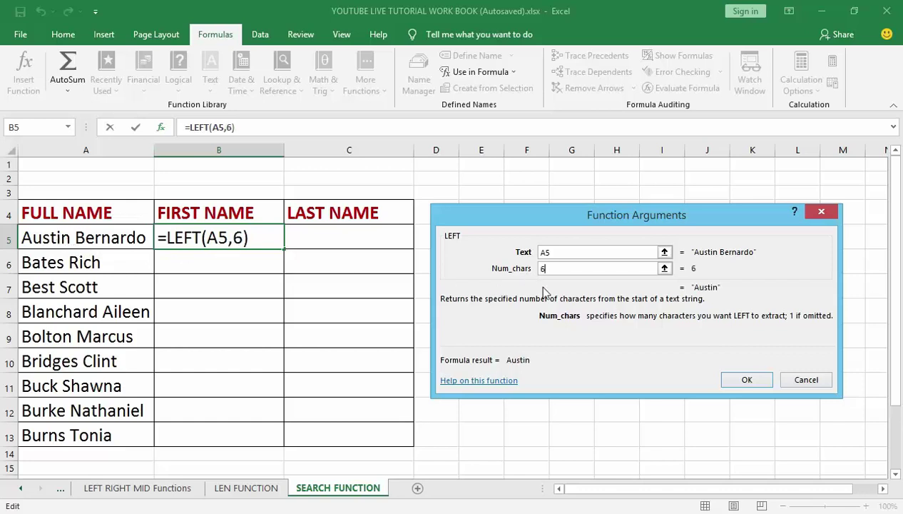
left_click(741, 380)
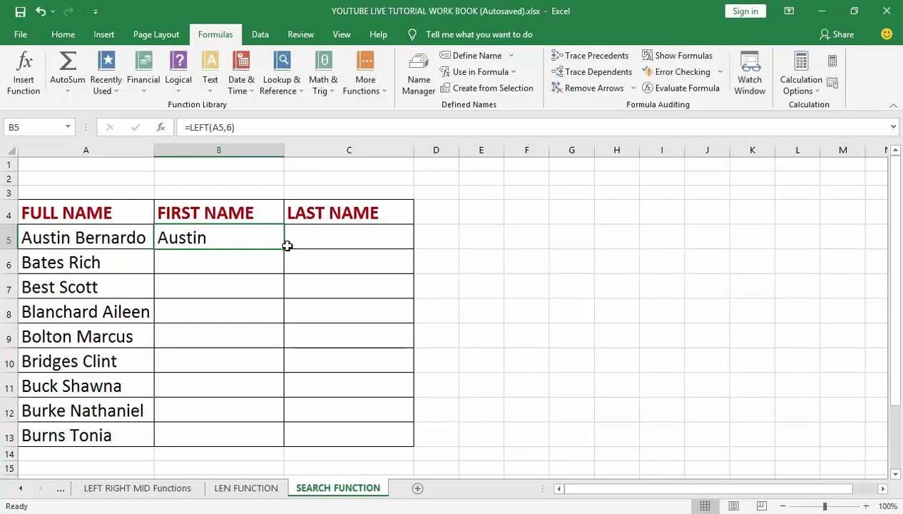
left_click_drag(284, 249, 262, 444)
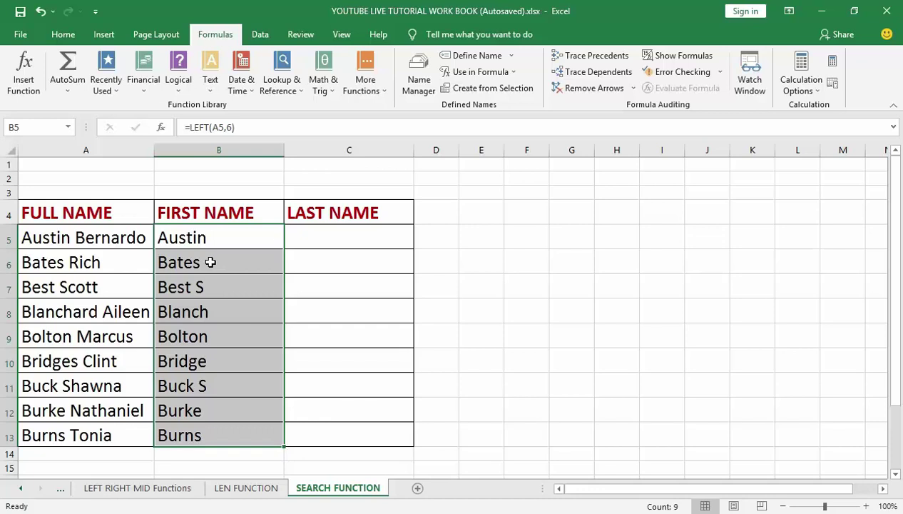
- Clear the wrongly cut first names from B5:B13 and reselect B5
left_click(228, 279)
left_click_drag(218, 238, 215, 433)
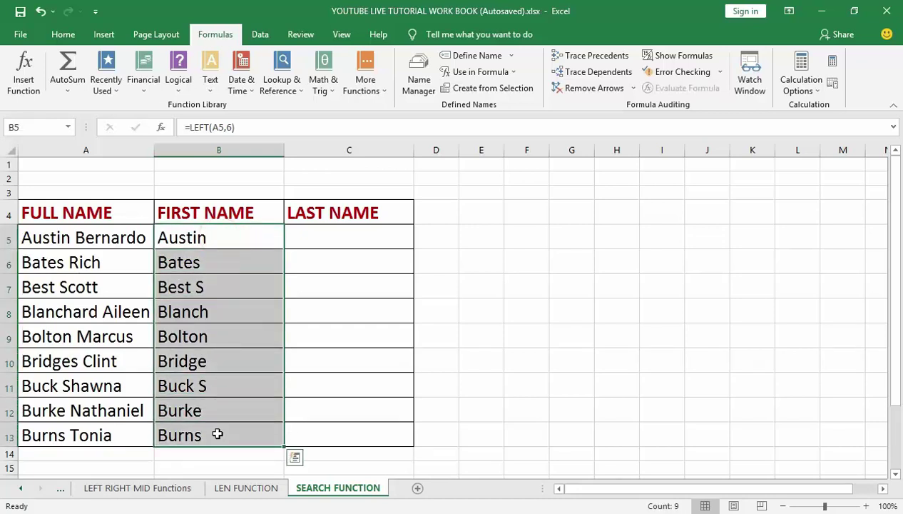
key("Delete")
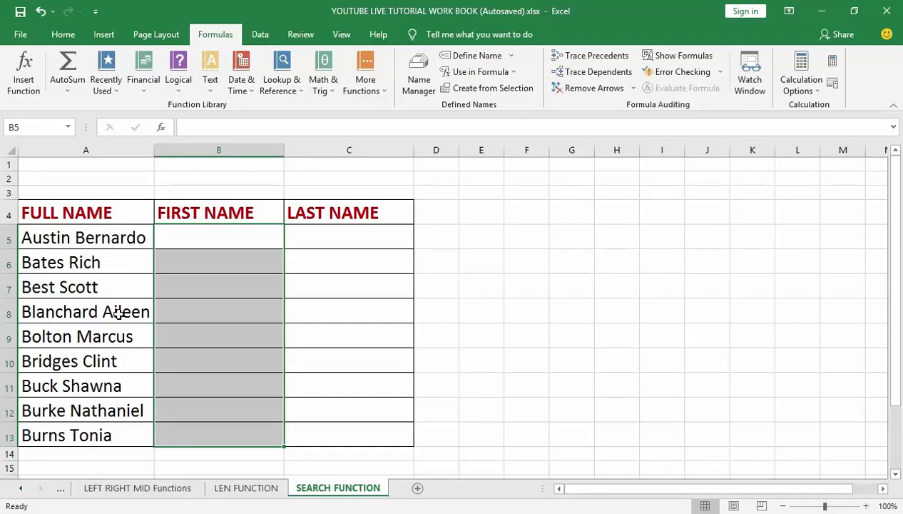
left_click(182, 308)
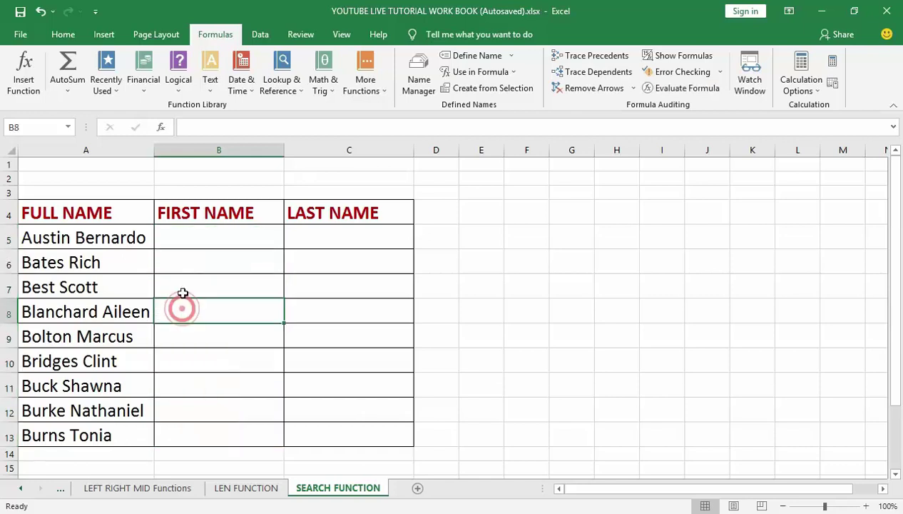
left_click(198, 243)
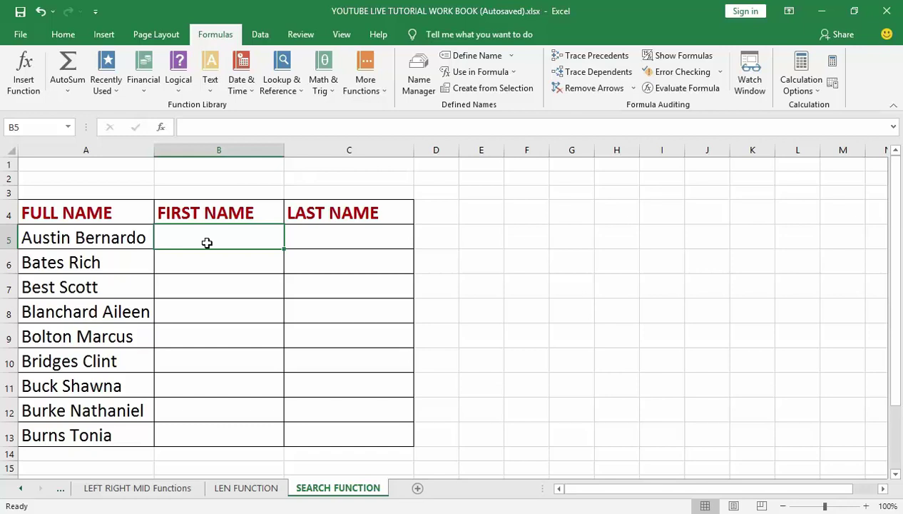
- Start B5's formula as =LEFT(A5,SEARCH using A5 as the text
type("=")
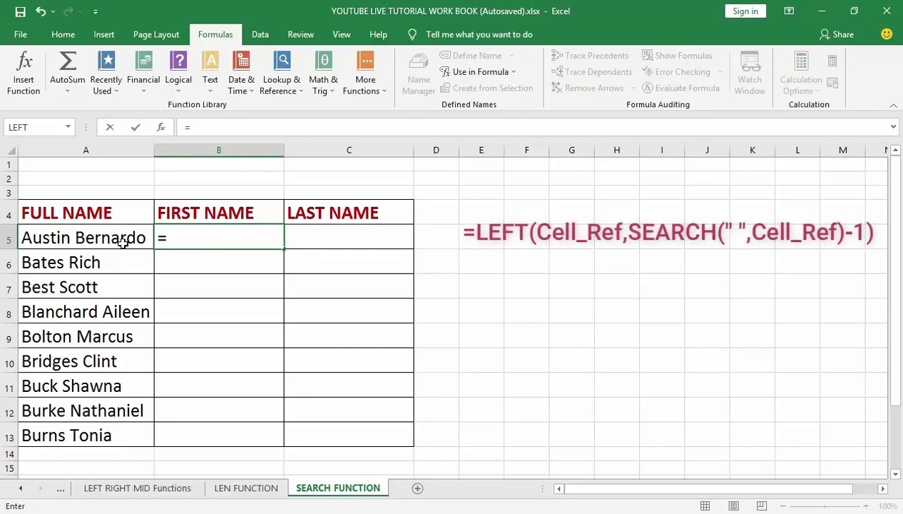
type("LEFT")
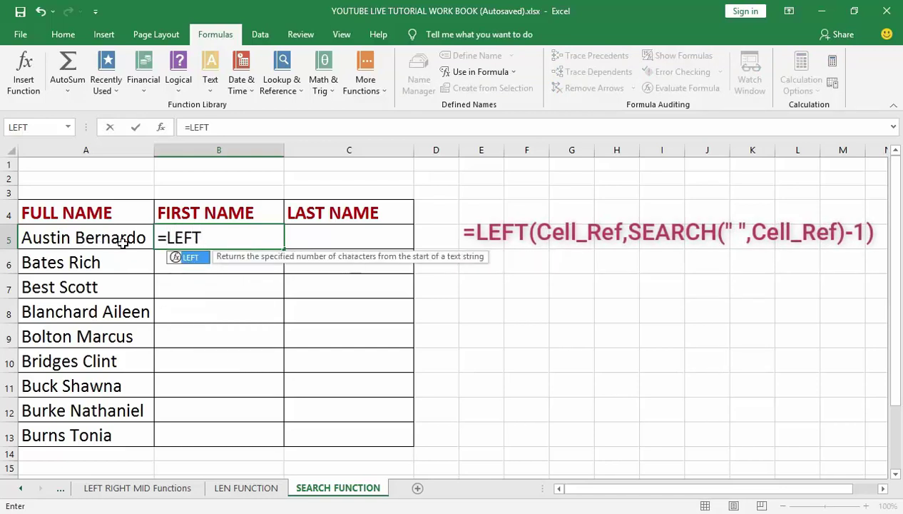
type("(")
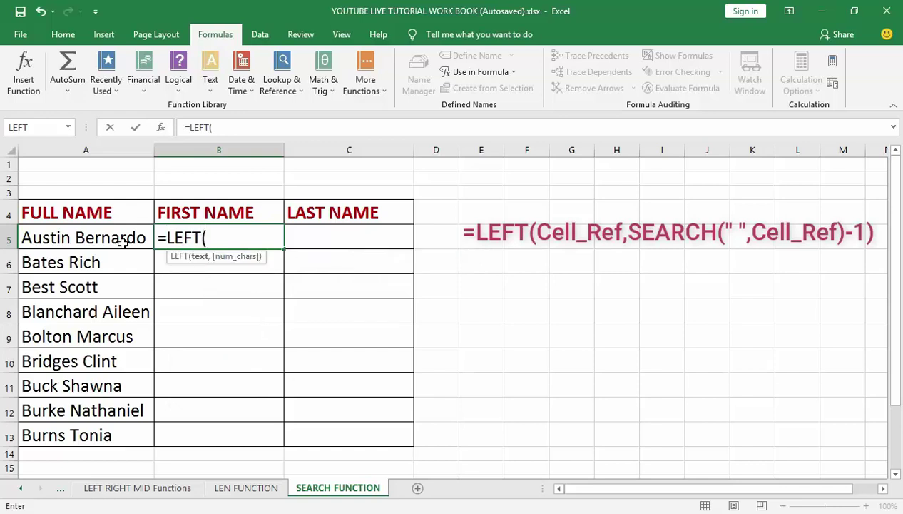
left_click(47, 236)
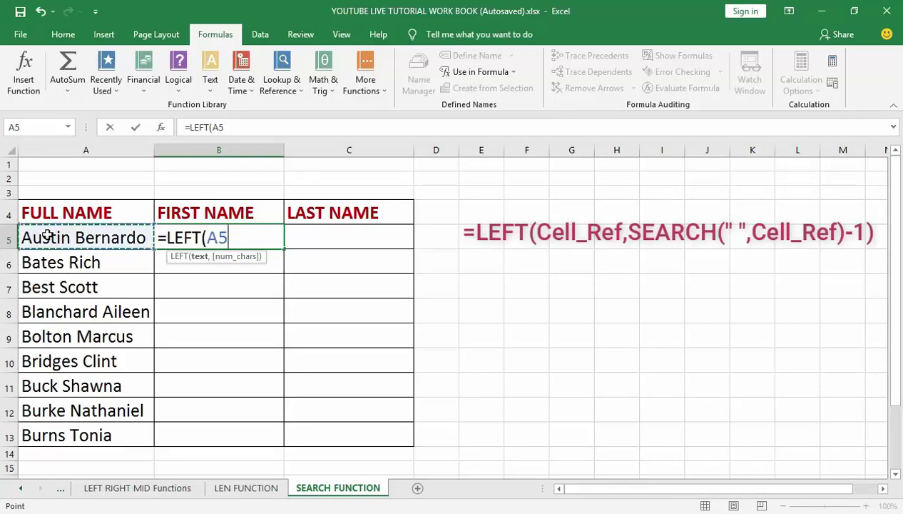
type(",")
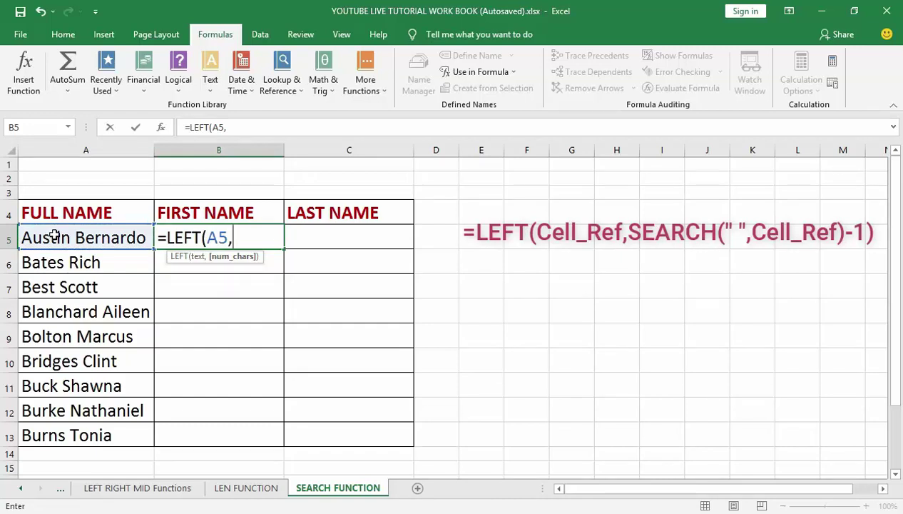
type("SEARCH")
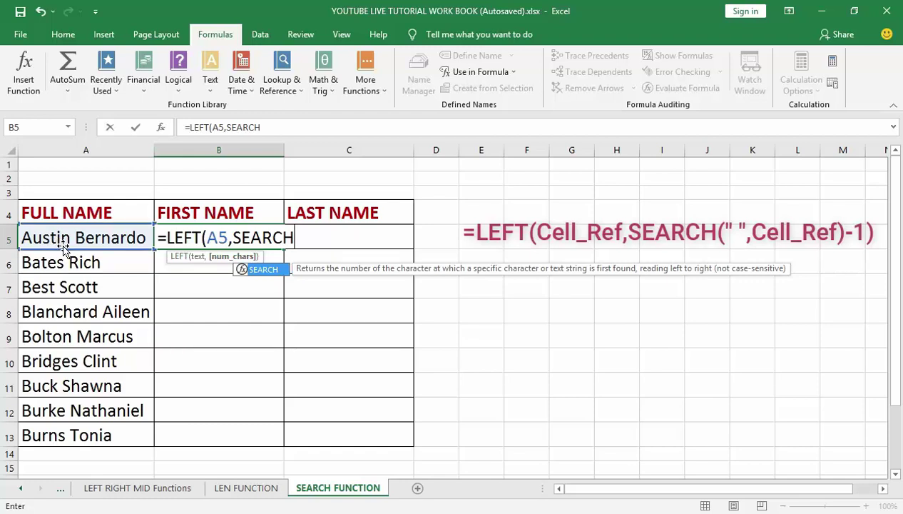
- Complete B5 as =LEFT(A5,SEARCH(" ",A5)-1) so it displays Austin
type("(")
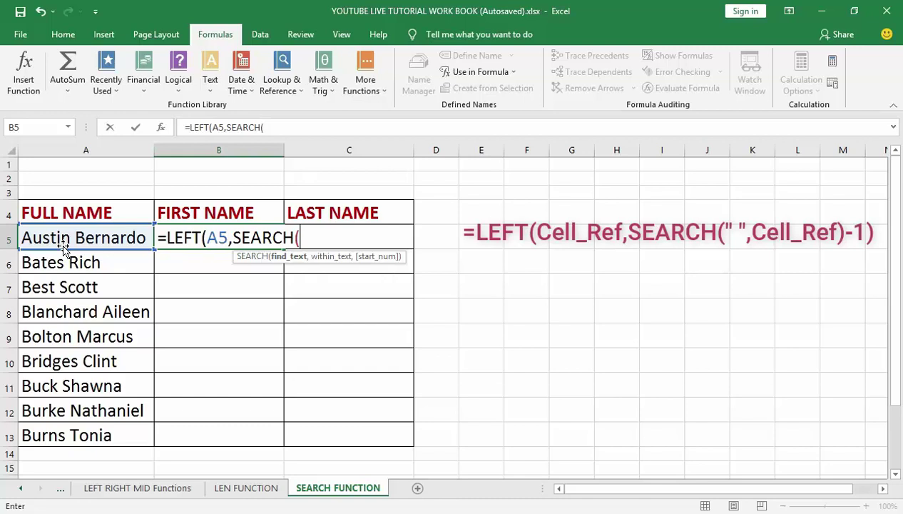
type("\" \"")
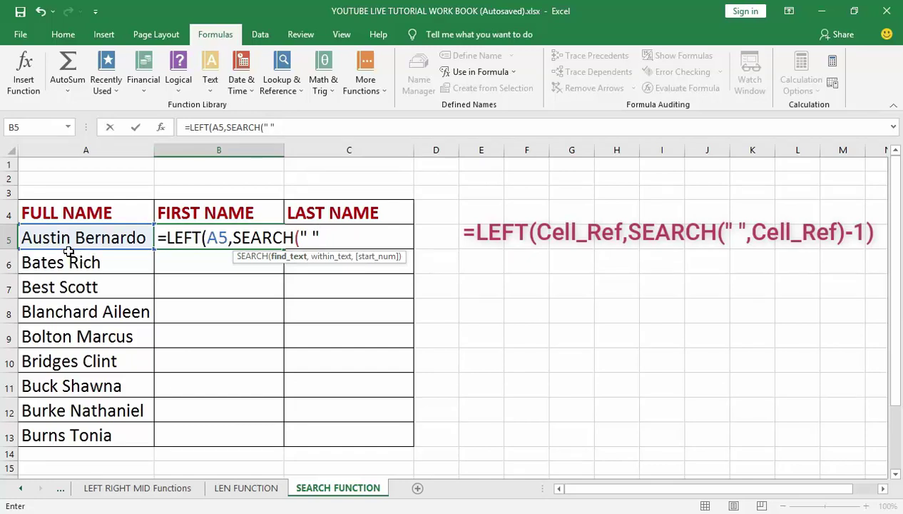
type(")")
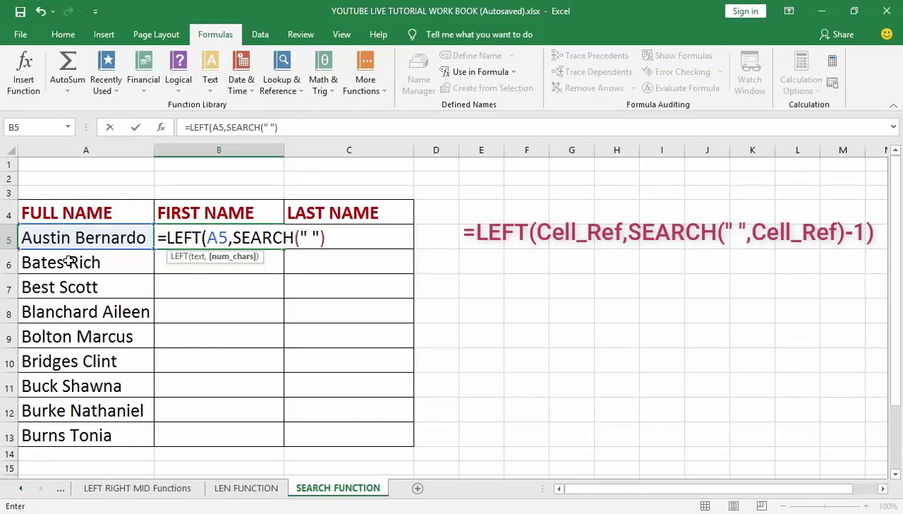
key("BackSpace")
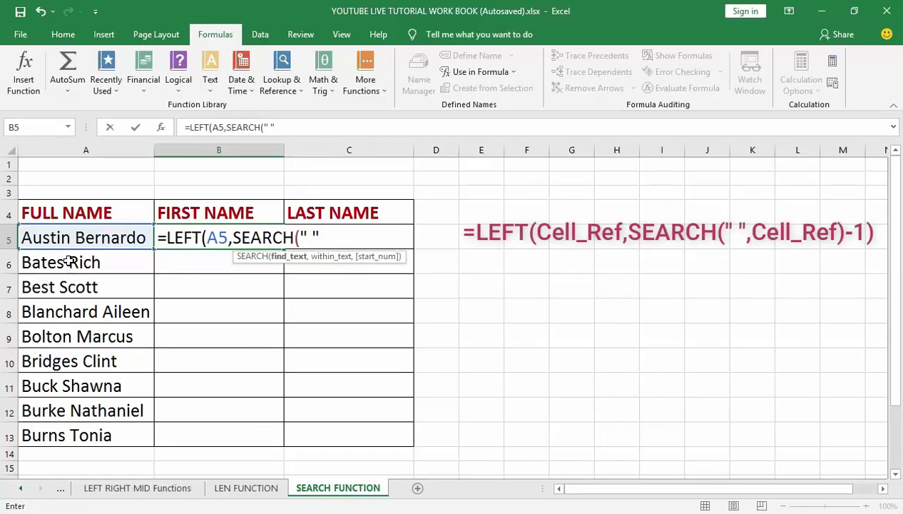
type(",")
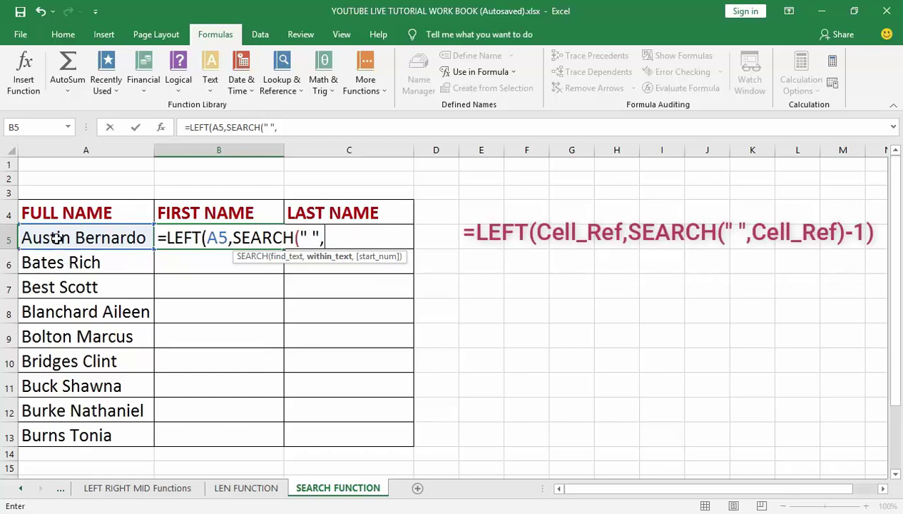
left_click(57, 239)
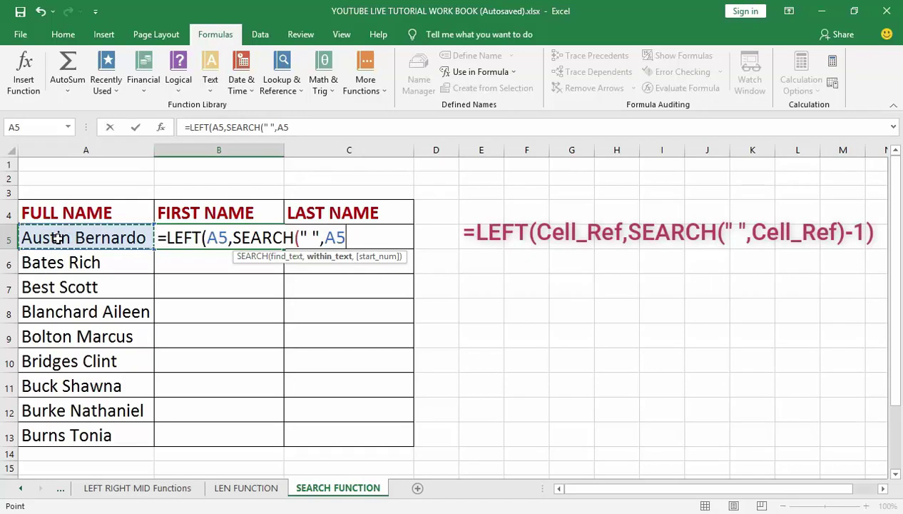
type(")-")
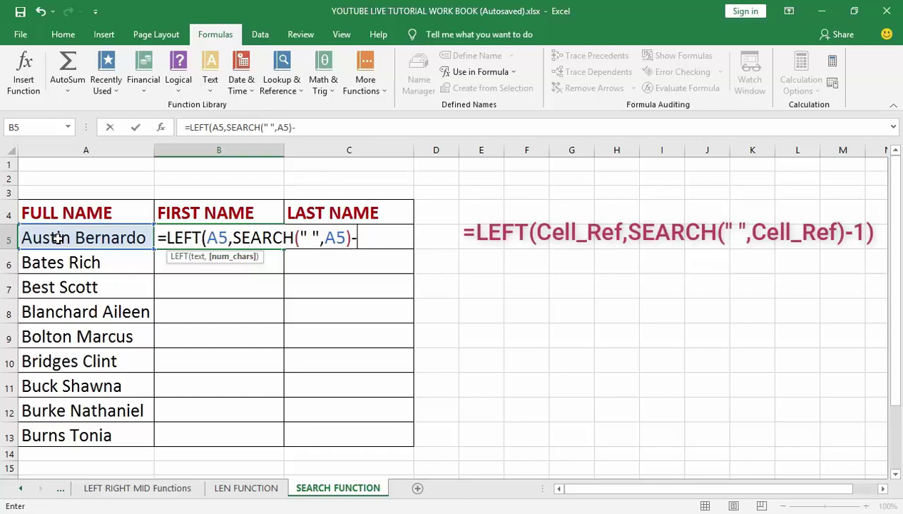
type("1")
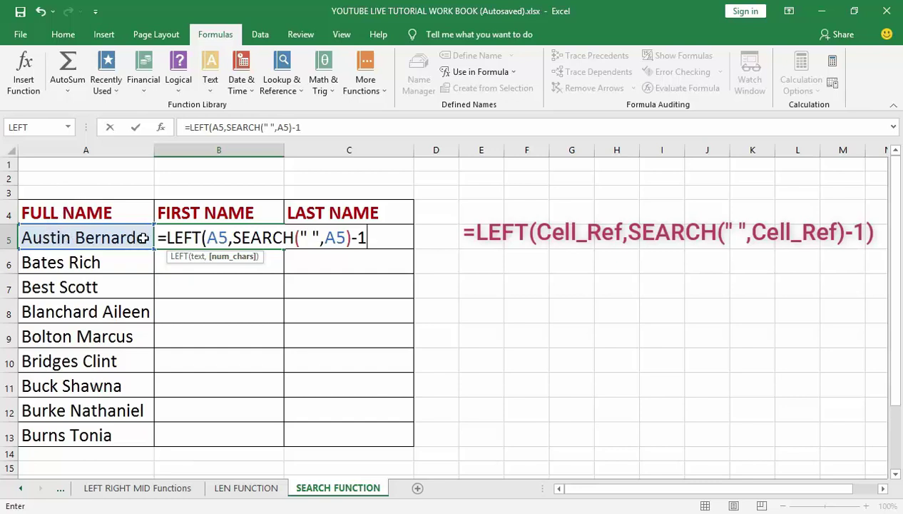
type(")")
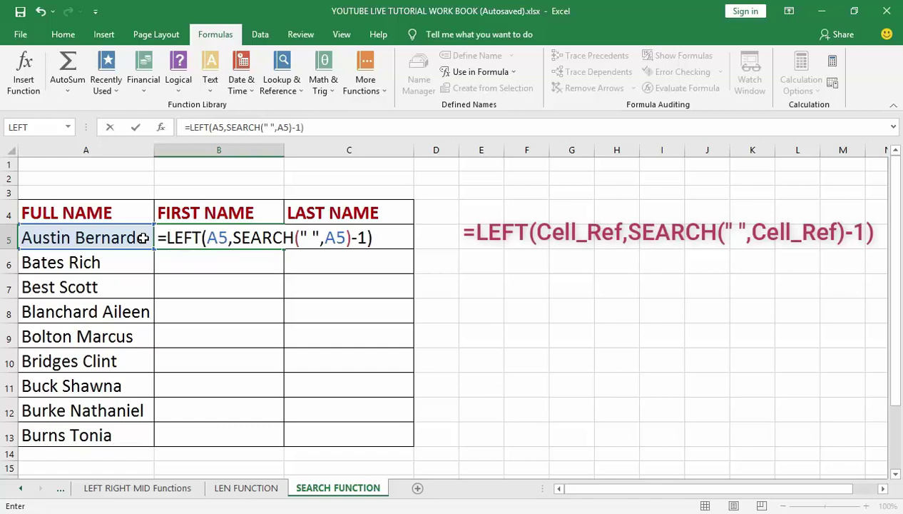
key("Return")
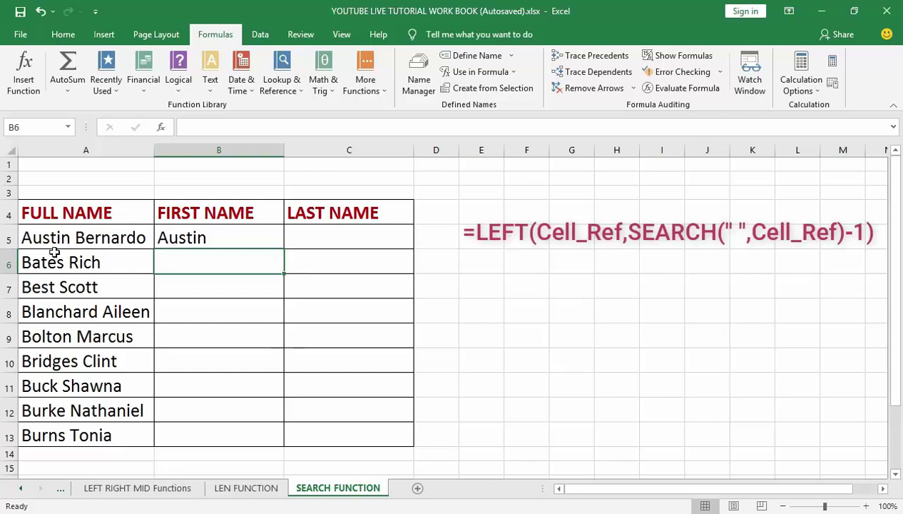
- Fill the LEFT/SEARCH formula from B5 down to B13, giving Bates through Burns
left_click(246, 237)
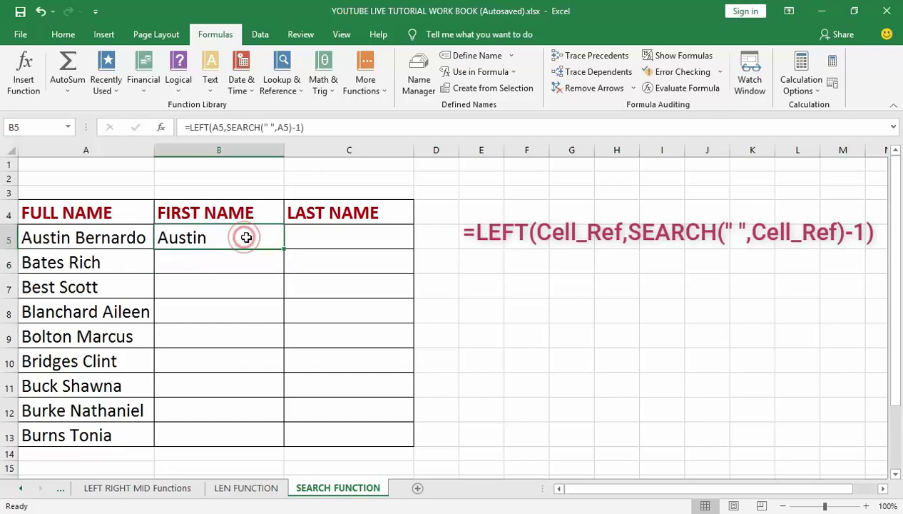
left_click(288, 247)
left_click(277, 245)
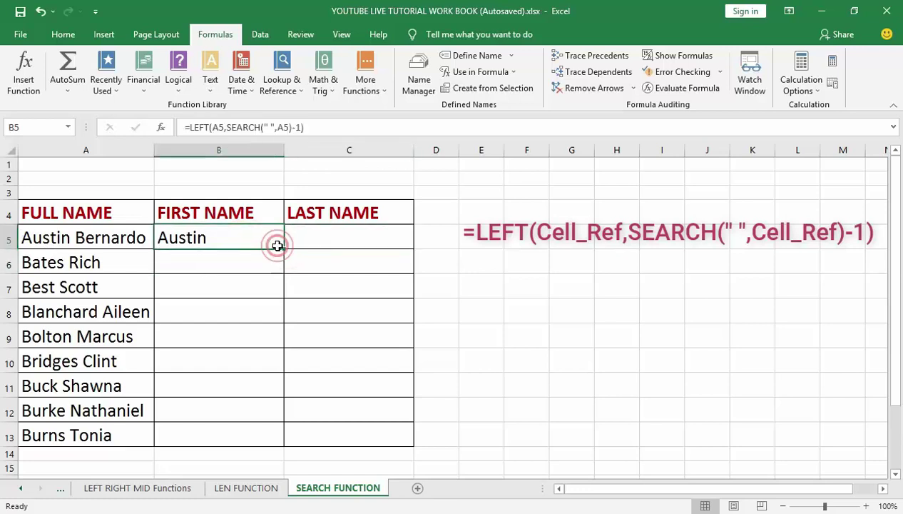
left_click_drag(282, 250, 268, 450)
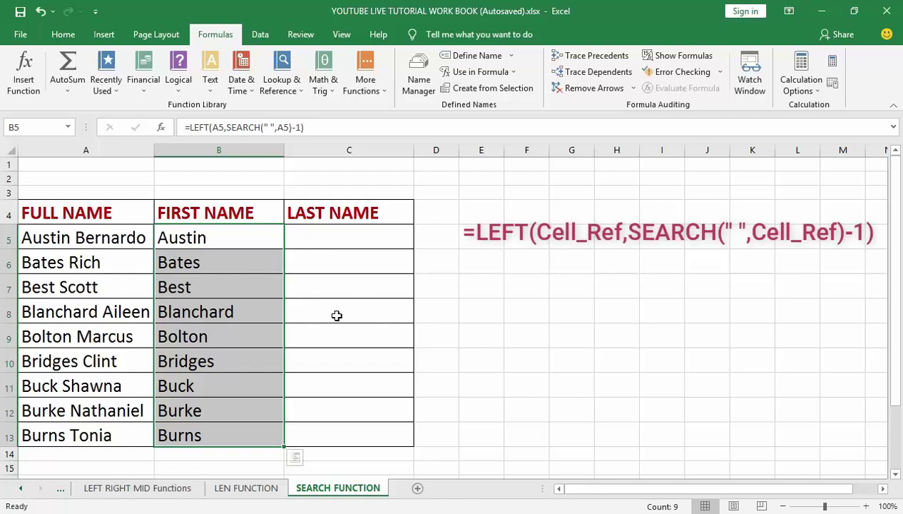
left_click(340, 233)
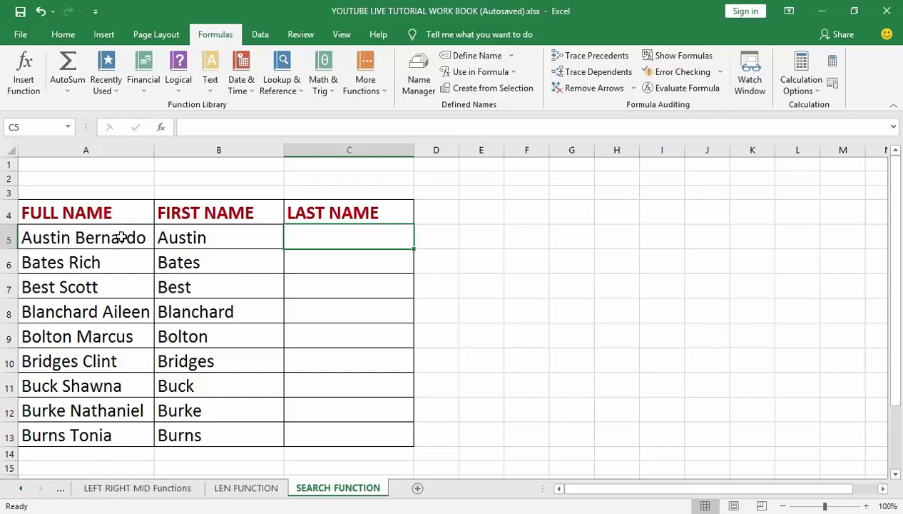
left_click(52, 238)
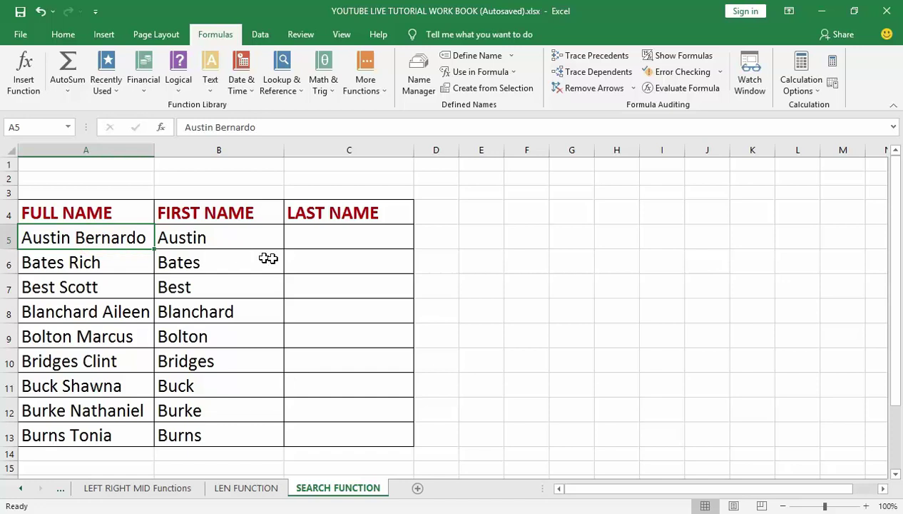
left_click(329, 241)
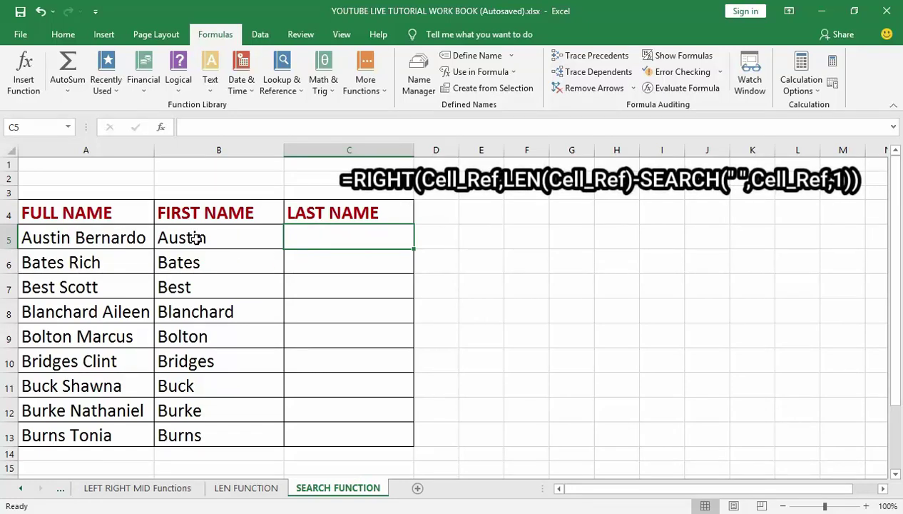
type("=")
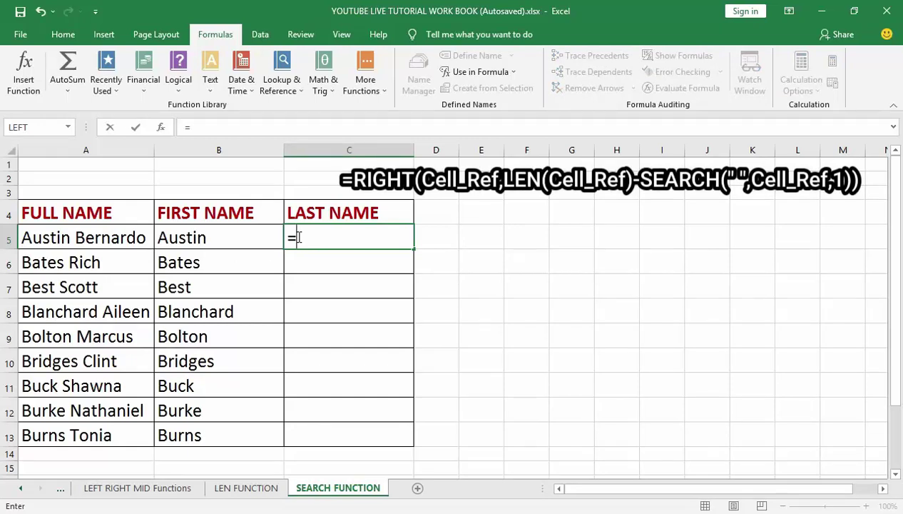
type("RIGHT")
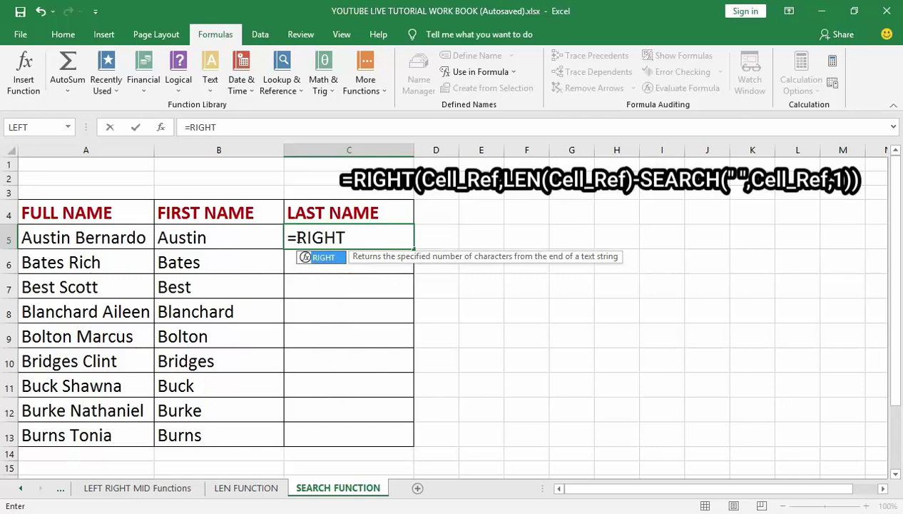
type("(")
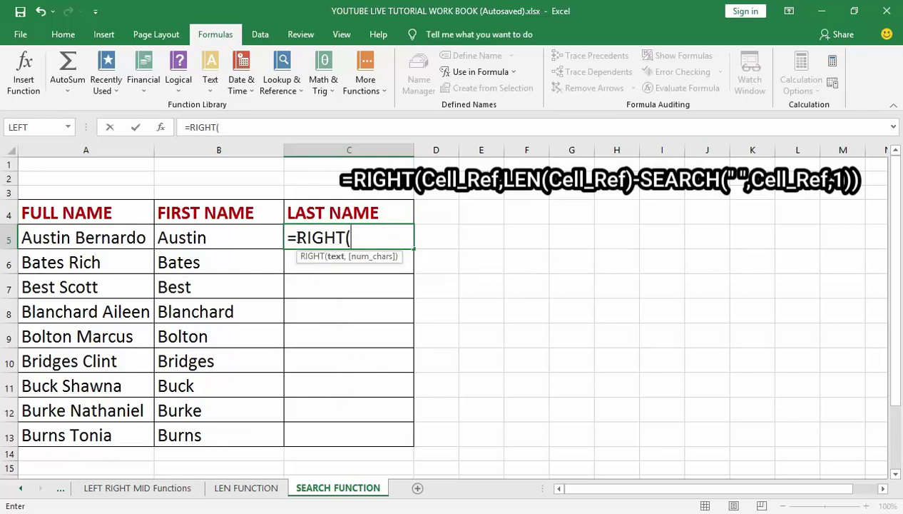
- Build C5's formula up to =RIGHT(A5,LEN(A5)-SEARCH(
left_click(119, 239)
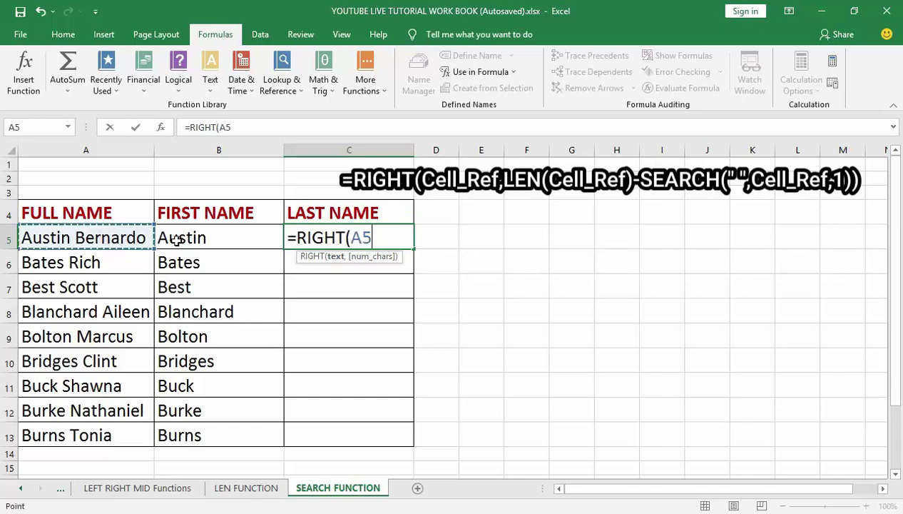
type(",")
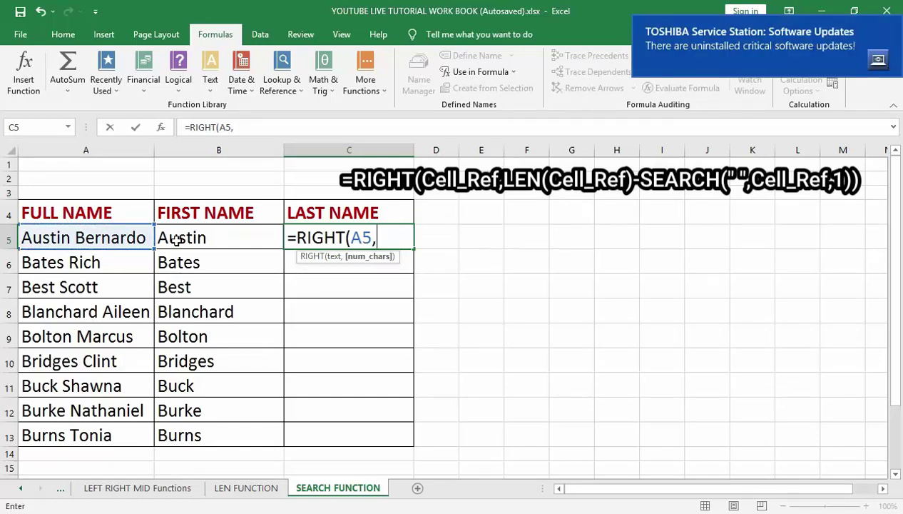
type("LE")
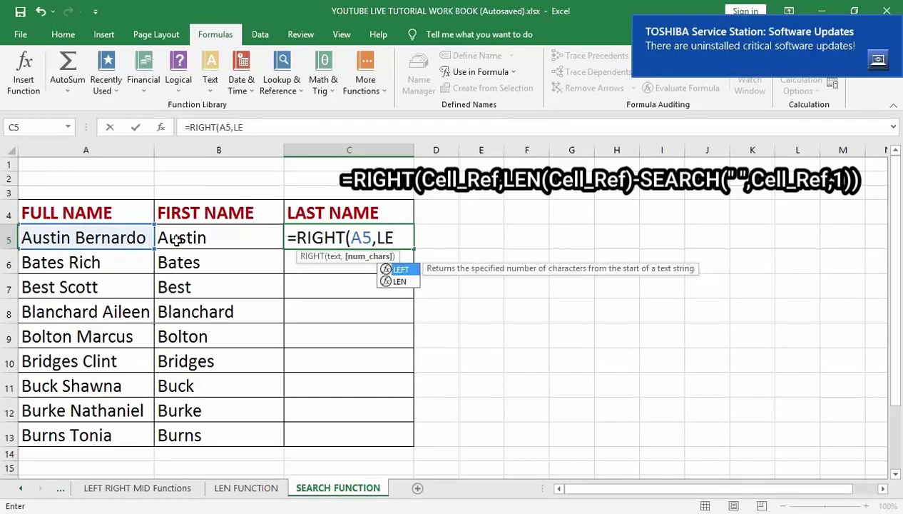
type("N")
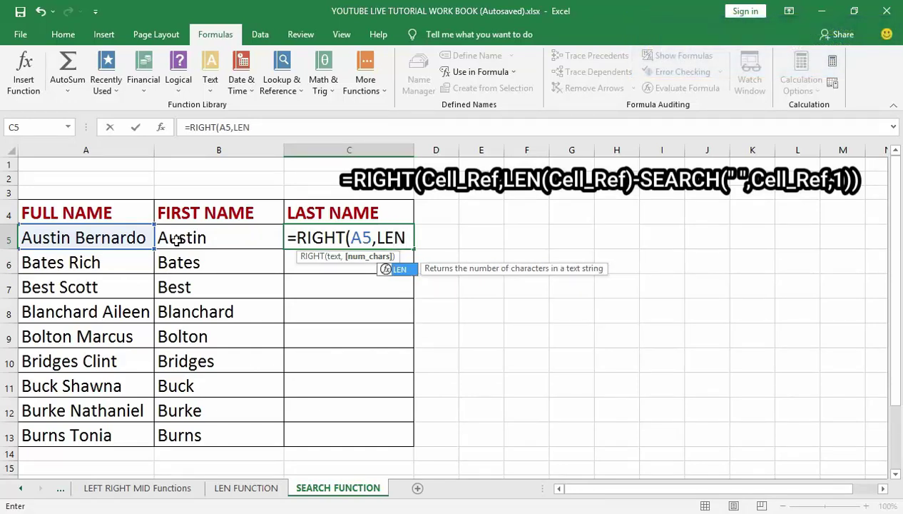
type("(")
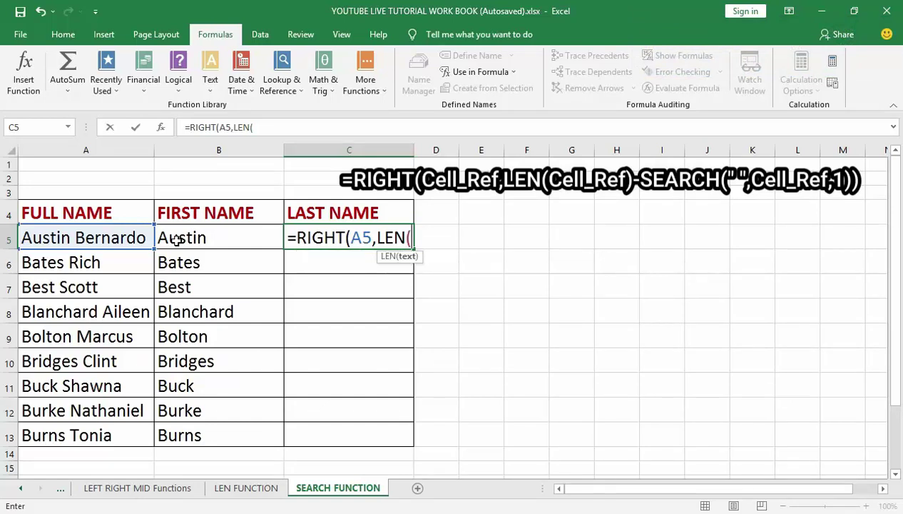
left_click(62, 240)
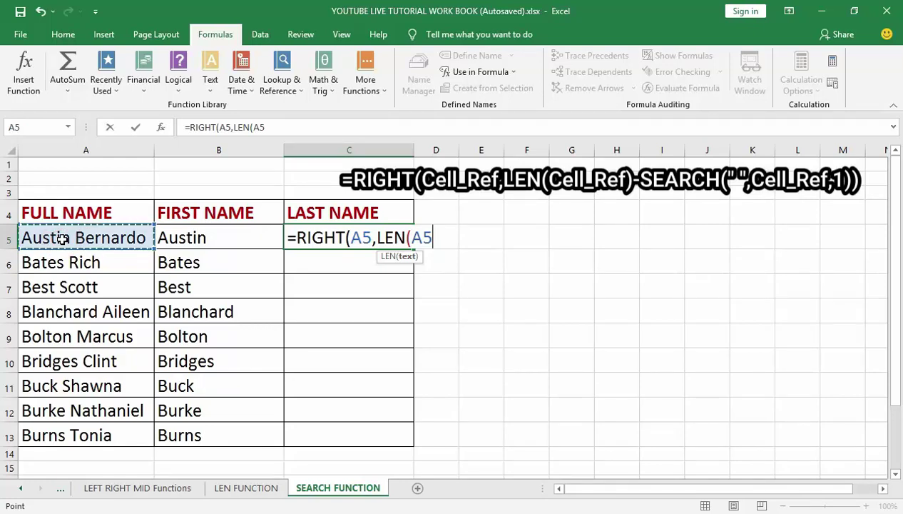
type(")")
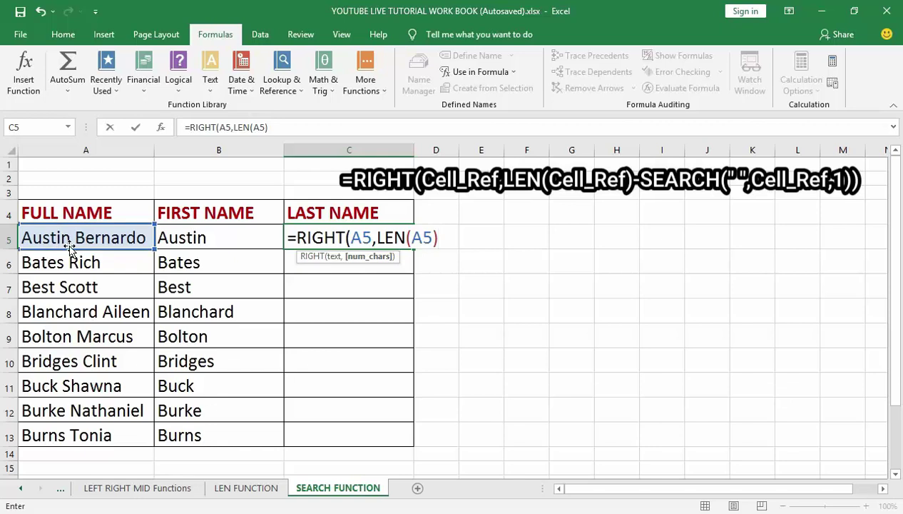
type("-SEARCH")
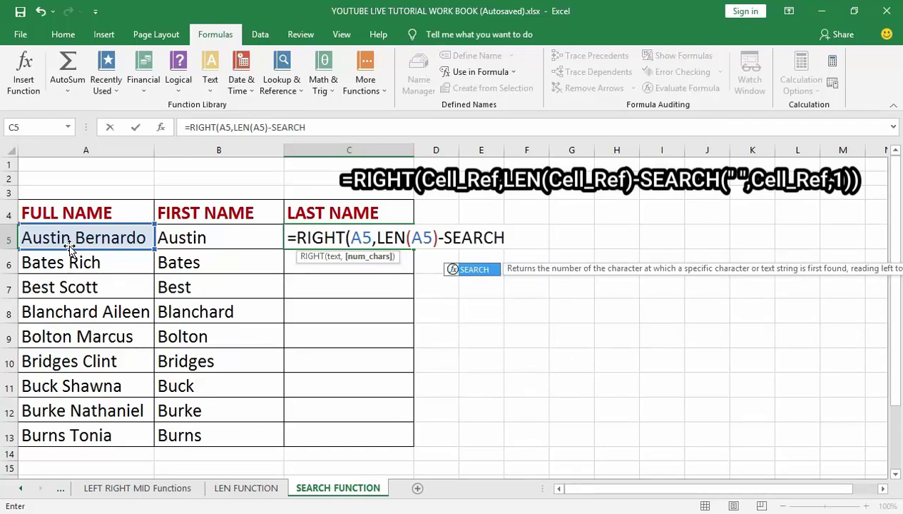
type("(")
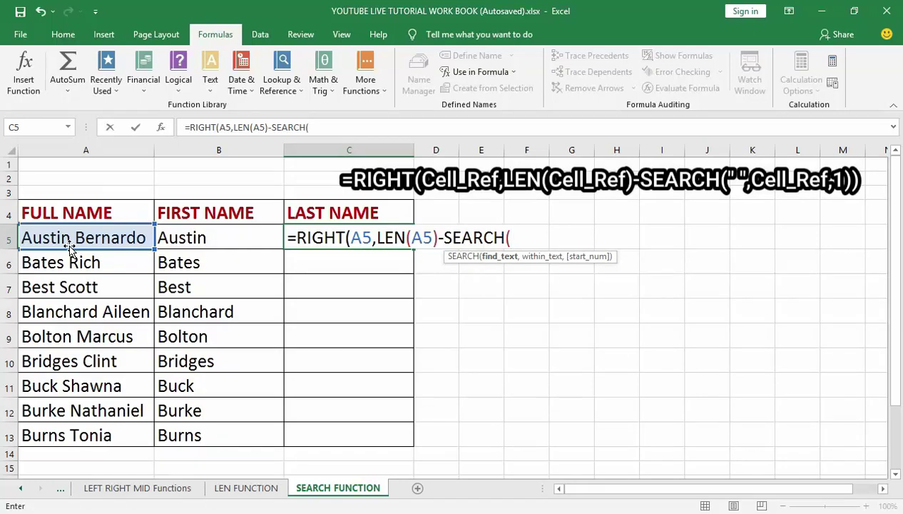
- Finish C5's formula as =RIGHT(A5,LEN(A5)-SEARCH(" ",A5,1))
type("\" \",")
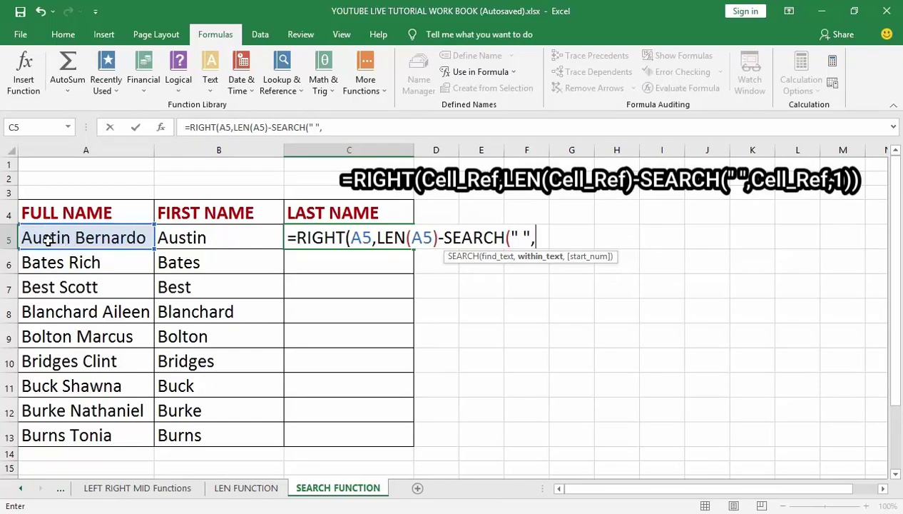
left_click(47, 240)
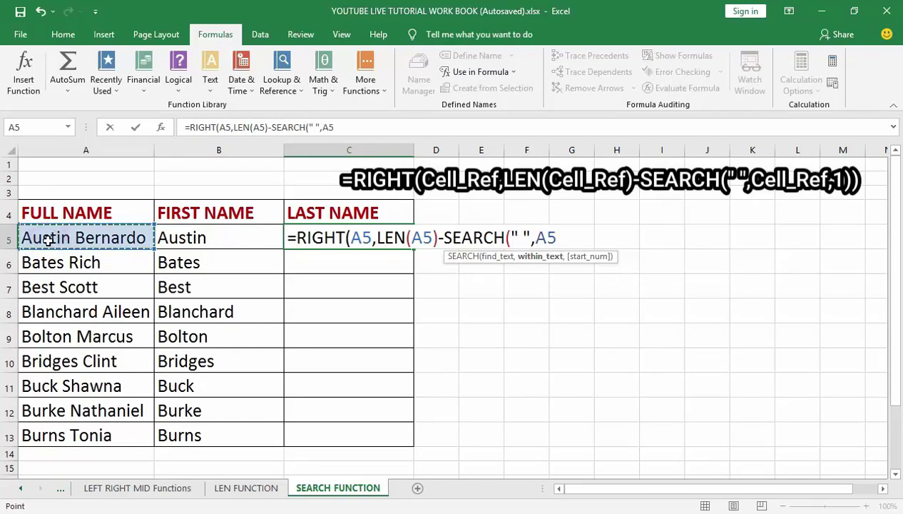
type(",")
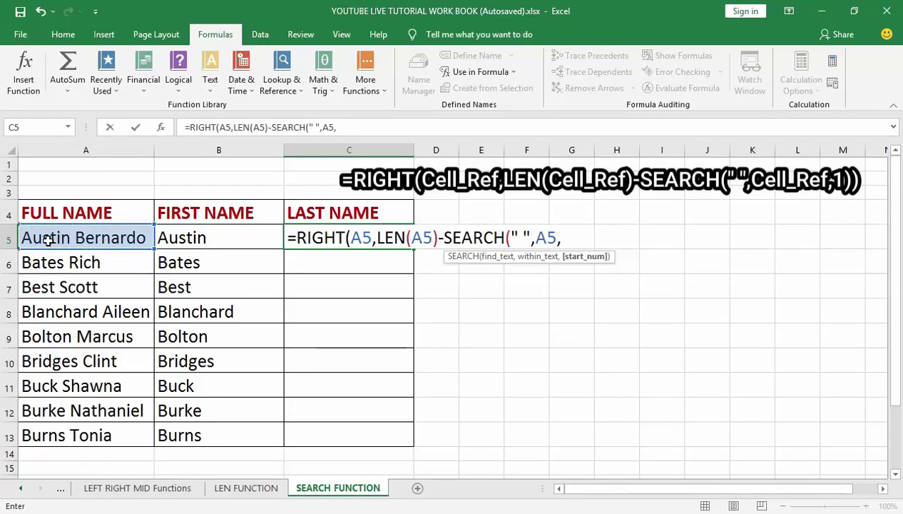
type("1")
type(")")
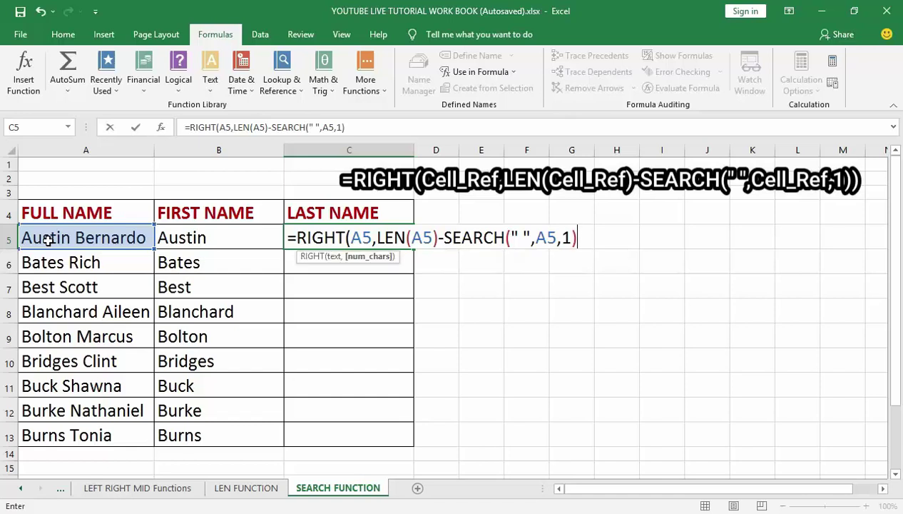
type(")")
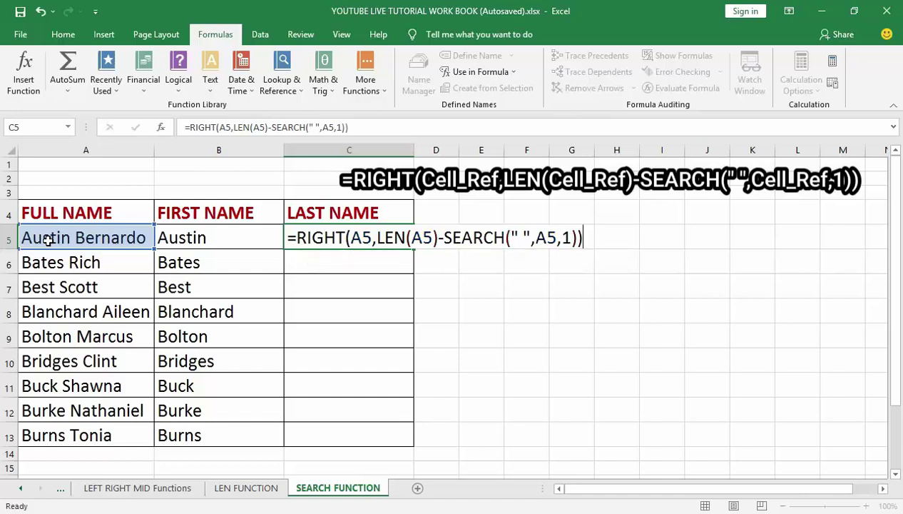
- Commit C5's last-name formula and fill it down to C13, showing Bernardo through Tonia
key("Return")
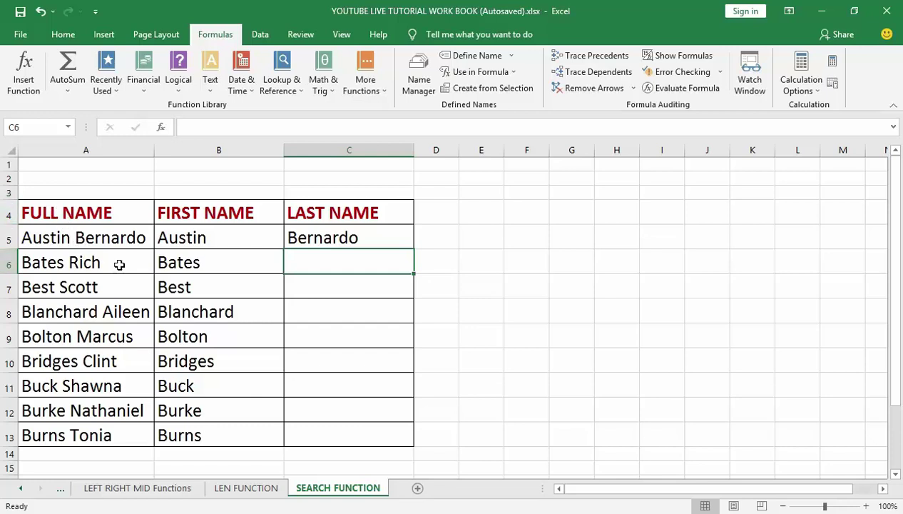
left_click(349, 265)
left_click(355, 239)
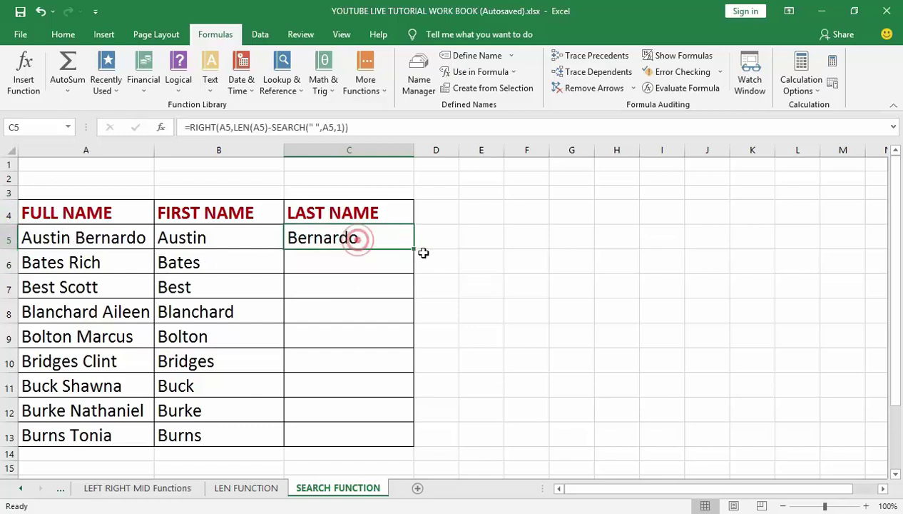
left_click_drag(413, 248, 397, 447)
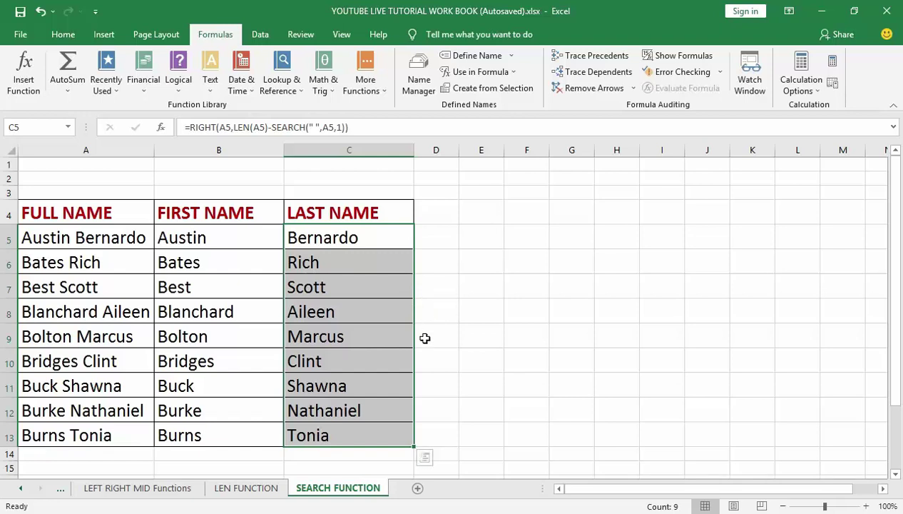
left_click(484, 416)
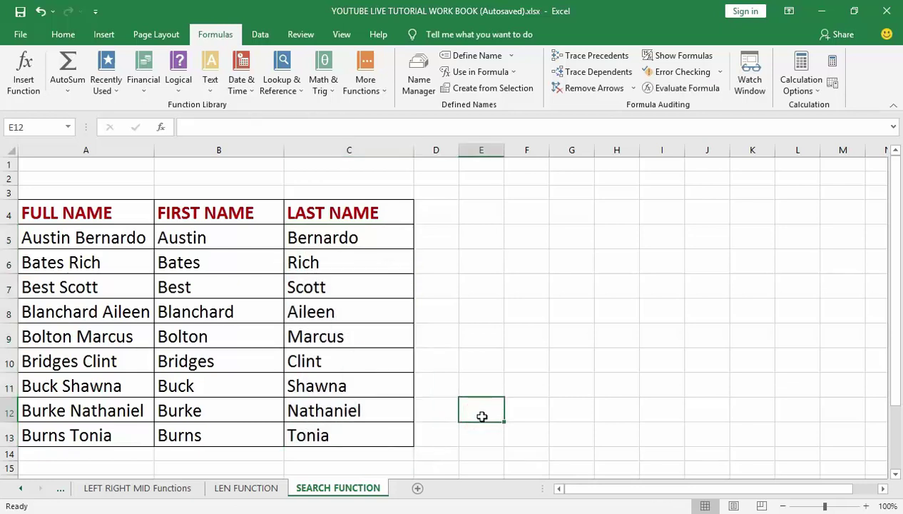